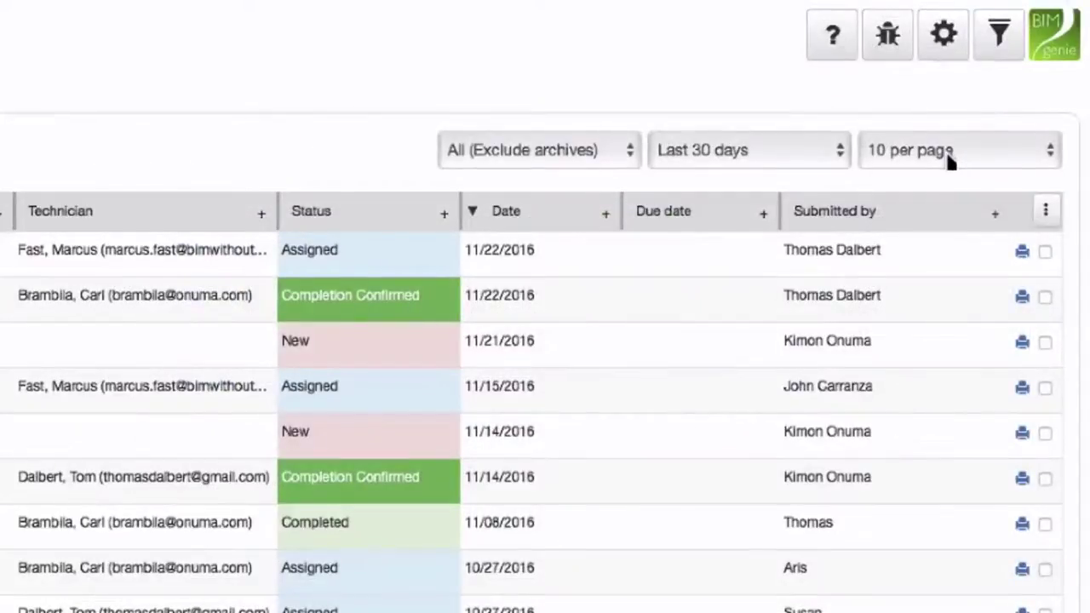
Keep the list at 10 per page and change the date range from Last 30 days to All.
click(951, 162)
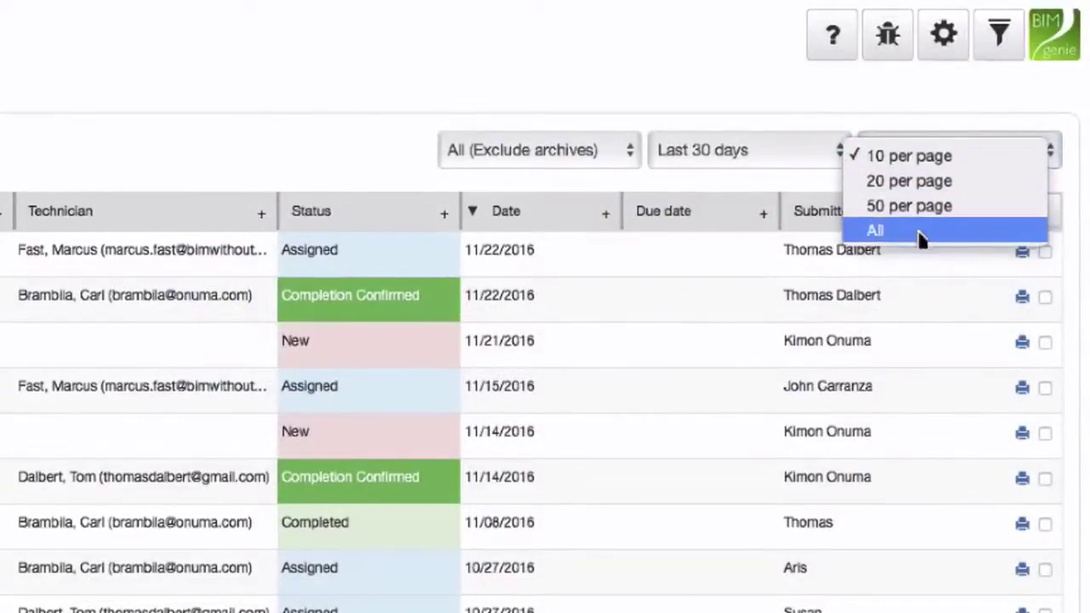
click(919, 231)
click(944, 150)
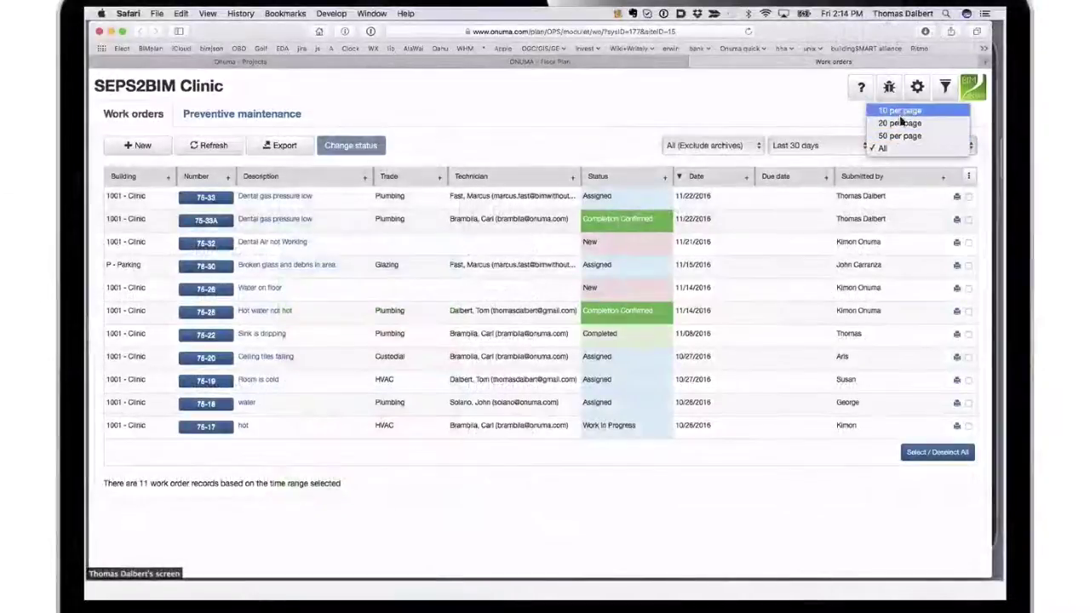
click(867, 149)
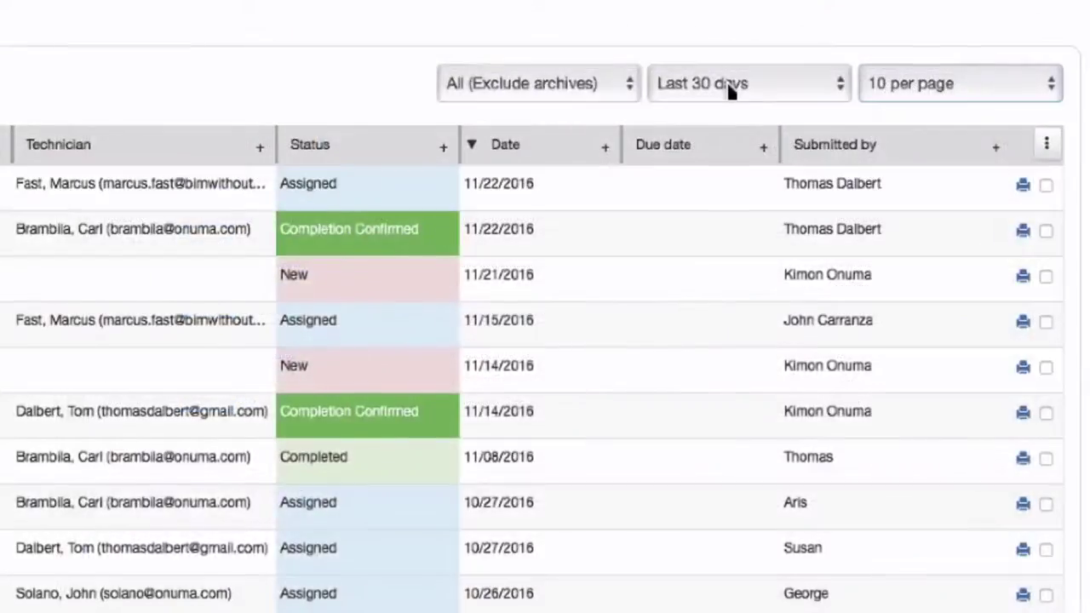
click(729, 85)
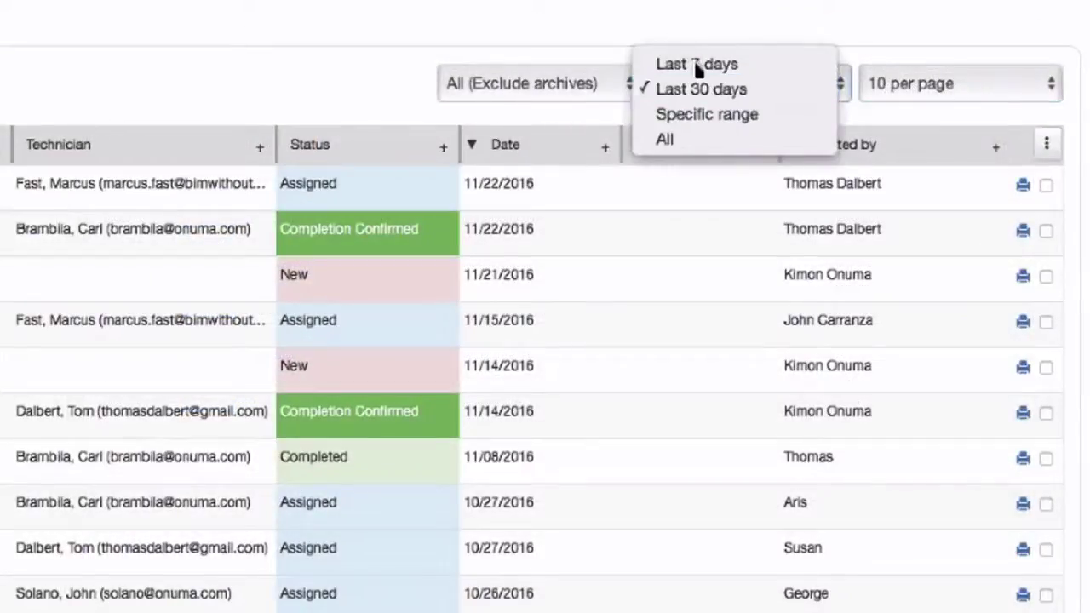
click(723, 143)
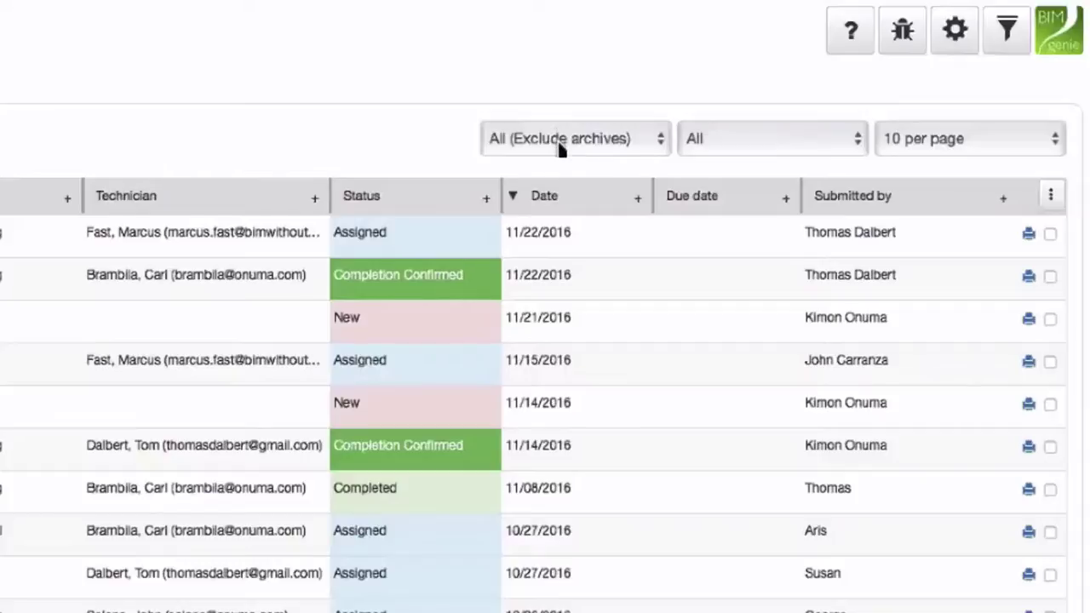
Select work order 75-26 'Water on floor', change its status to Archived, and save.
click(560, 149)
click(413, 134)
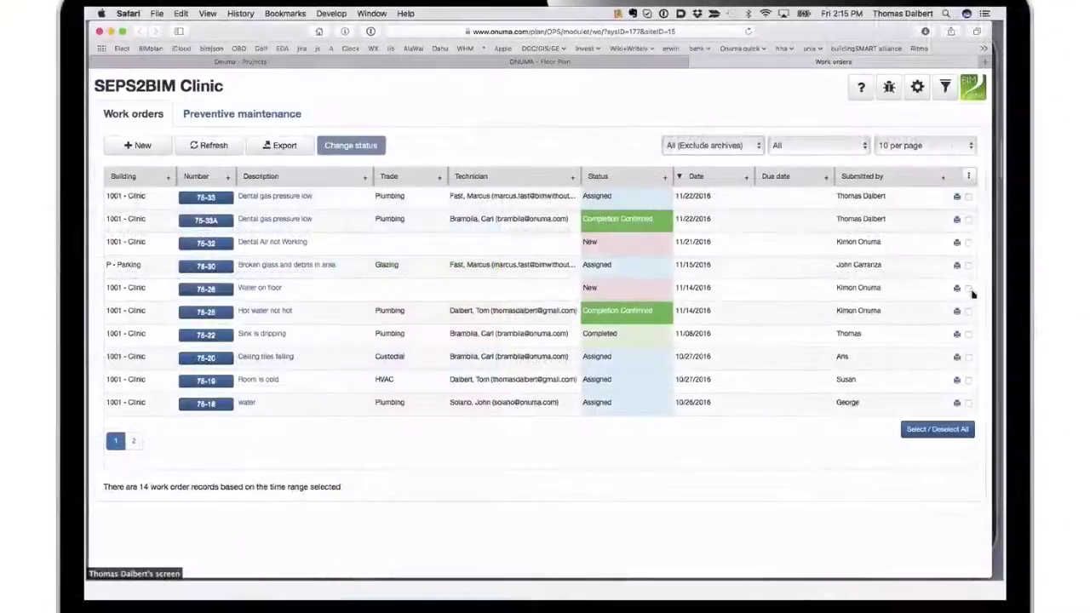
click(1050, 404)
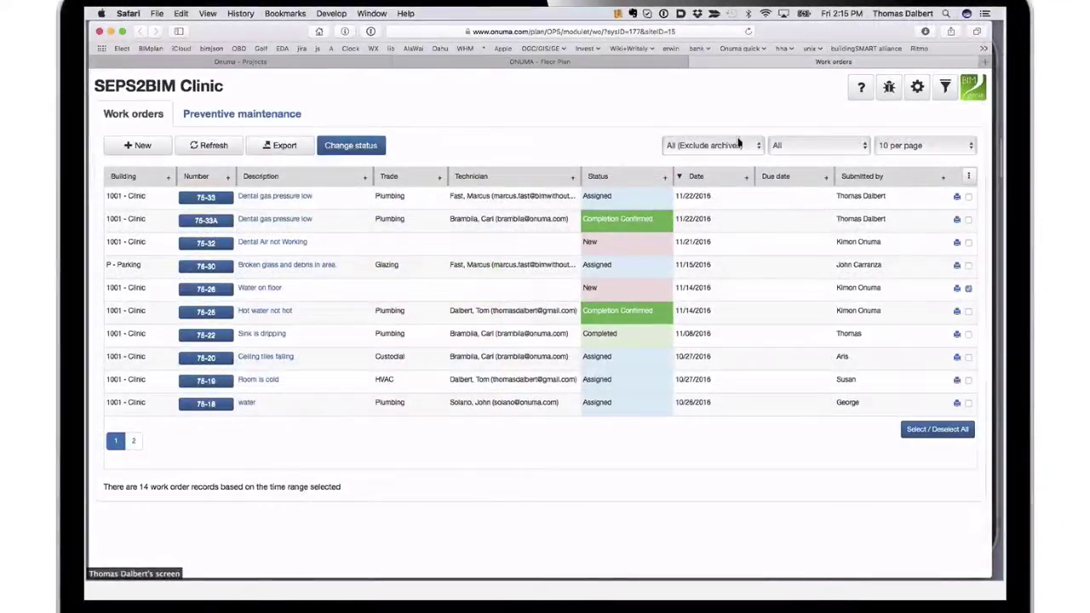
click(739, 142)
click(358, 149)
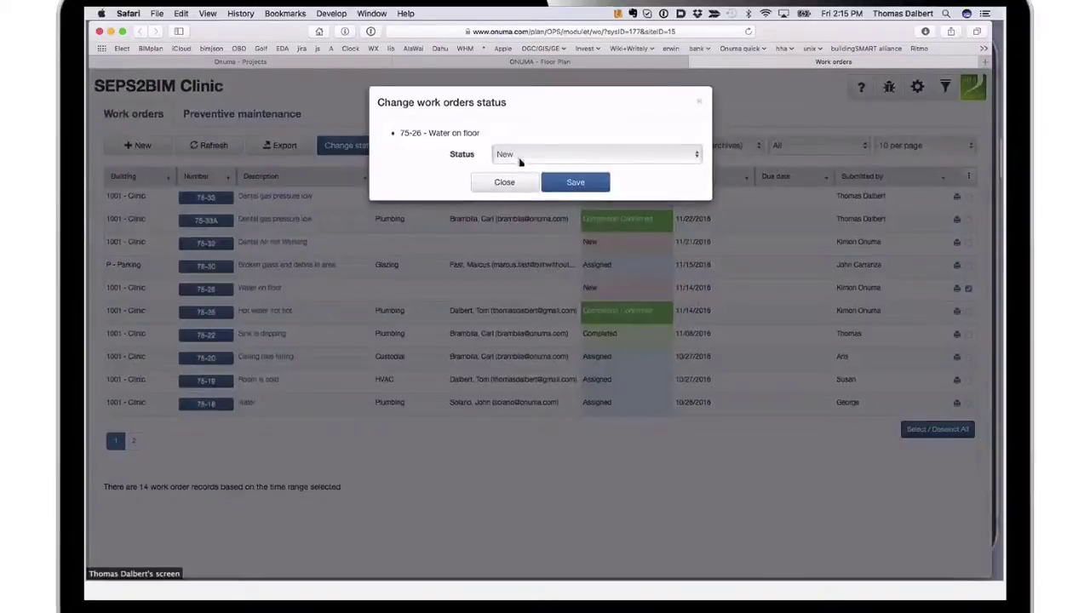
click(520, 159)
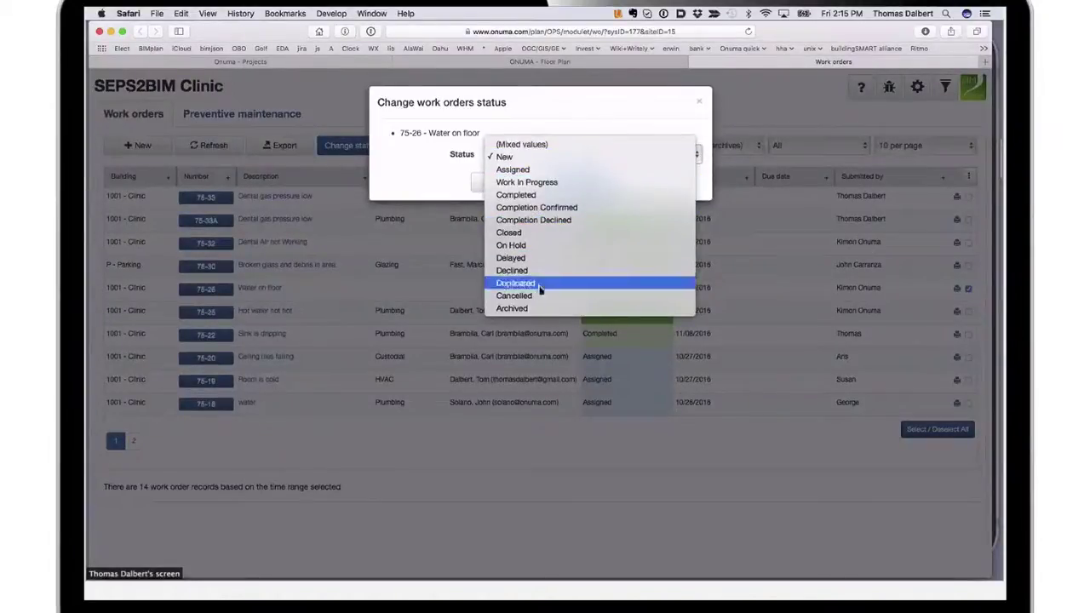
click(533, 308)
click(577, 180)
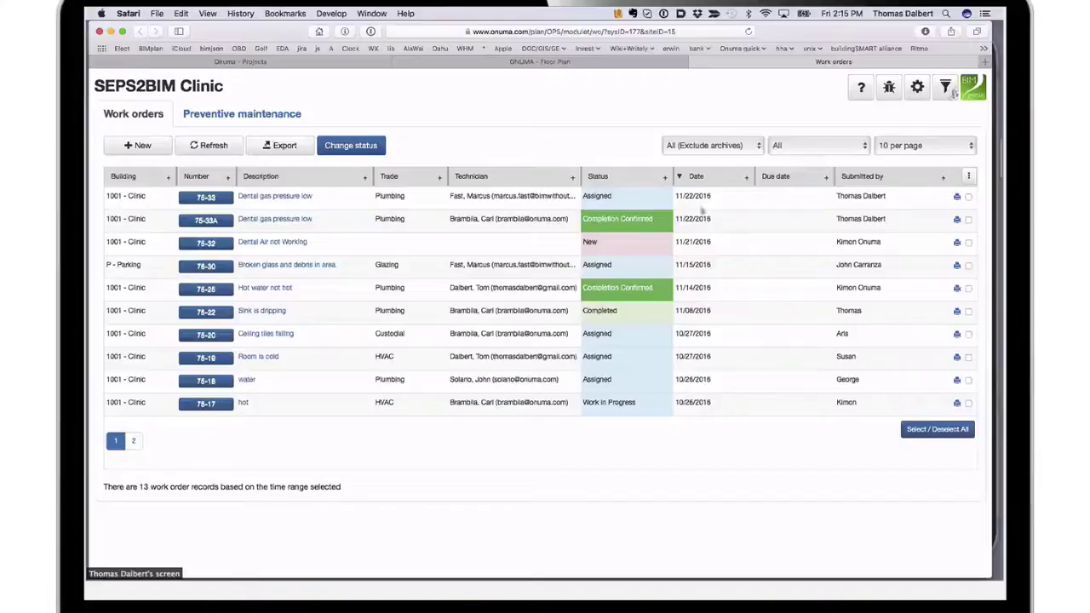
Show the column filters and limit the list to one technician's work orders.
click(943, 93)
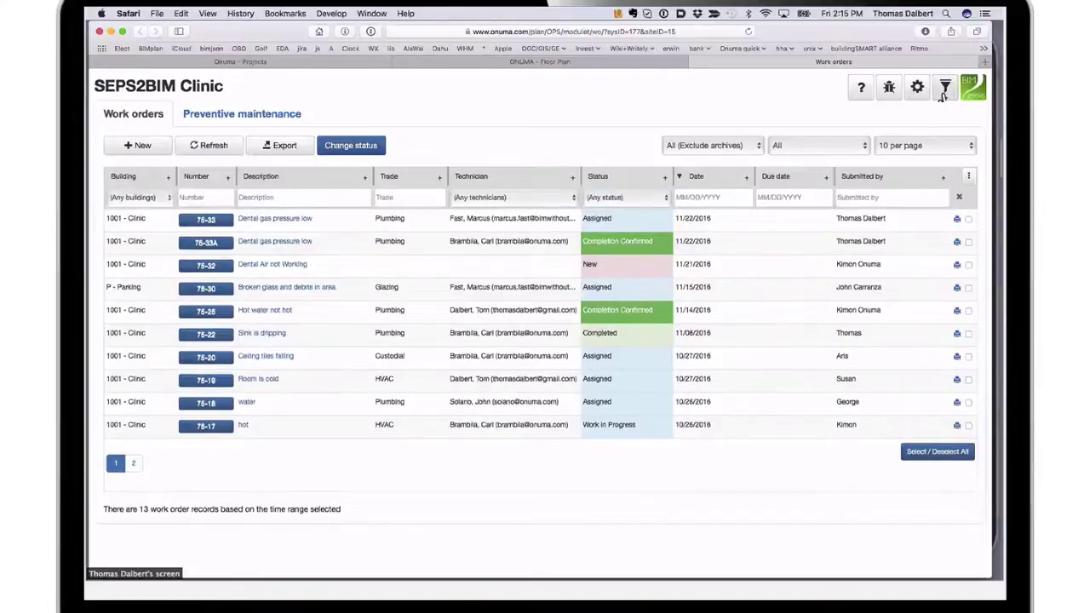
click(544, 197)
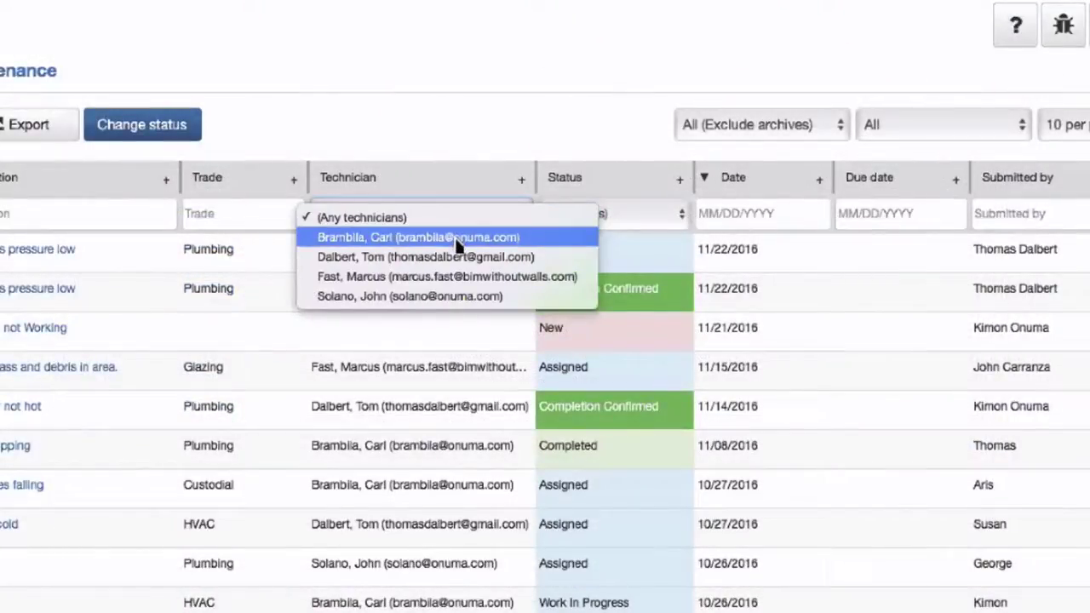
click(457, 238)
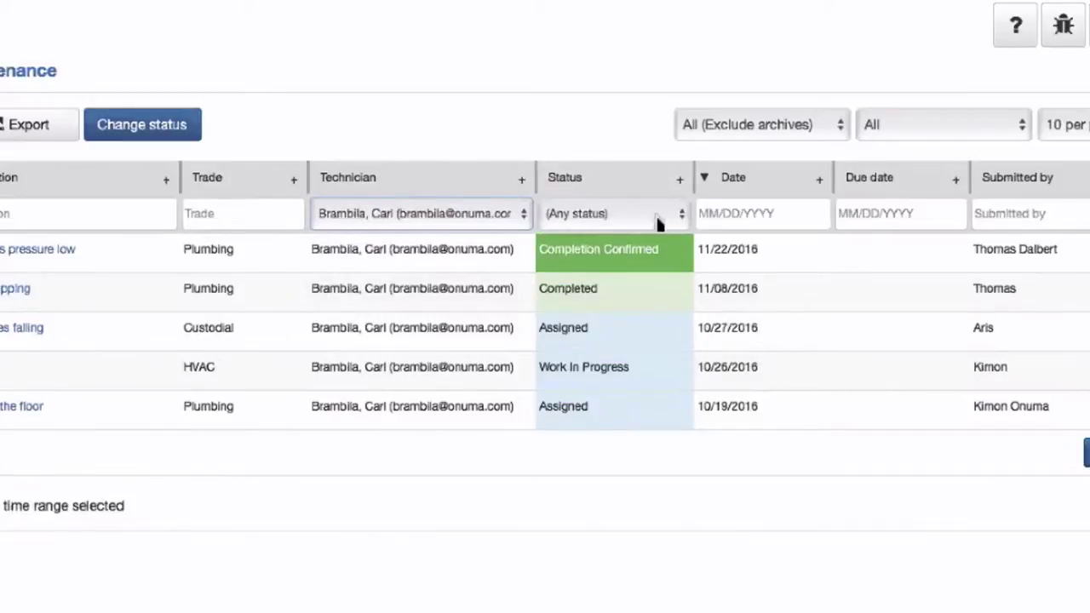
Filter the list further to show only Incomplete work orders.
click(671, 214)
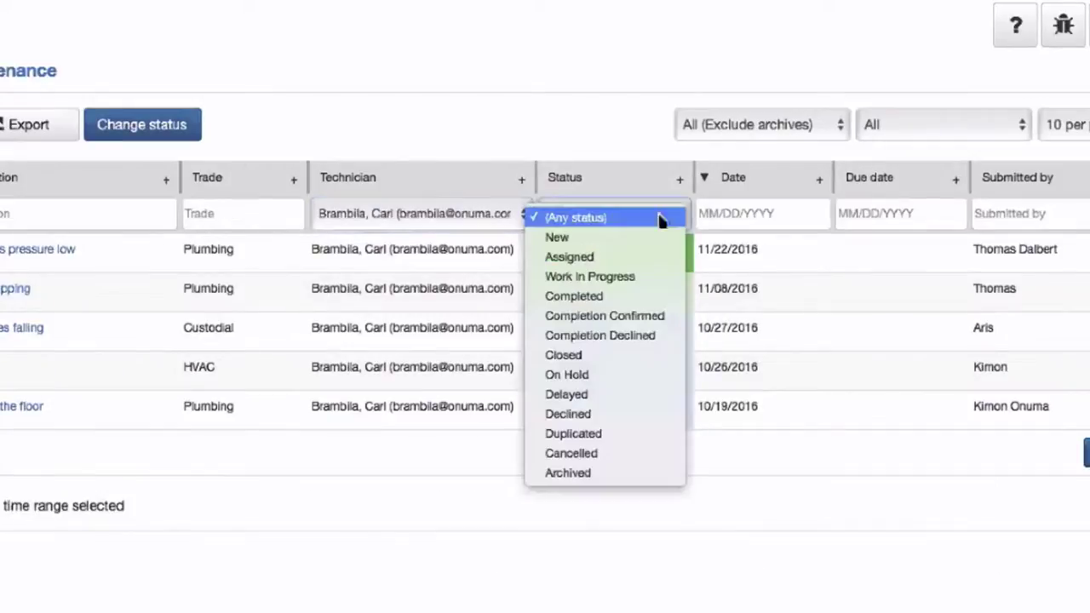
click(586, 134)
click(717, 127)
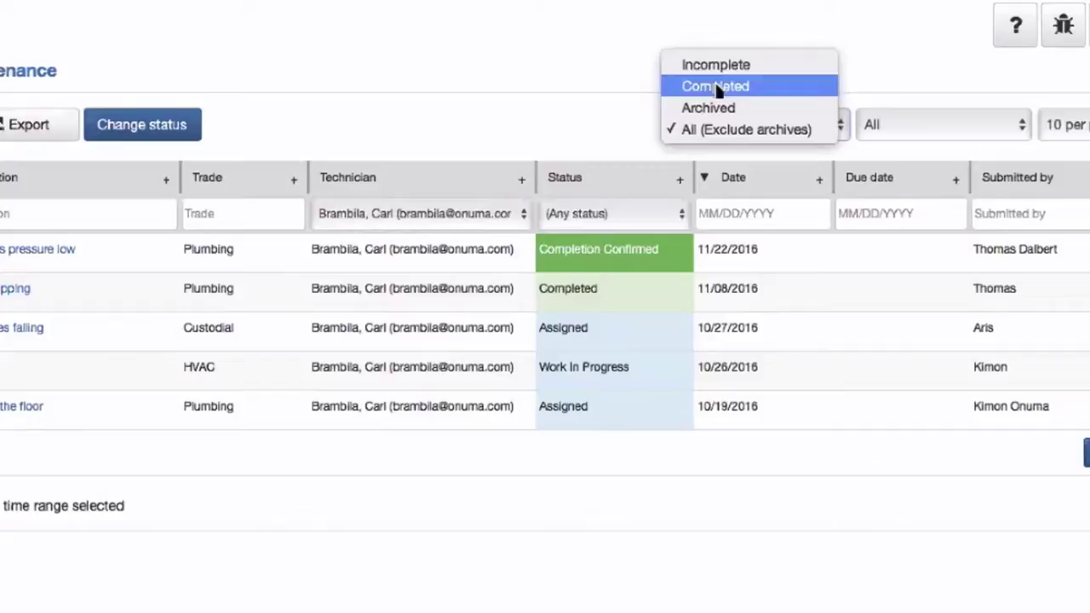
click(719, 67)
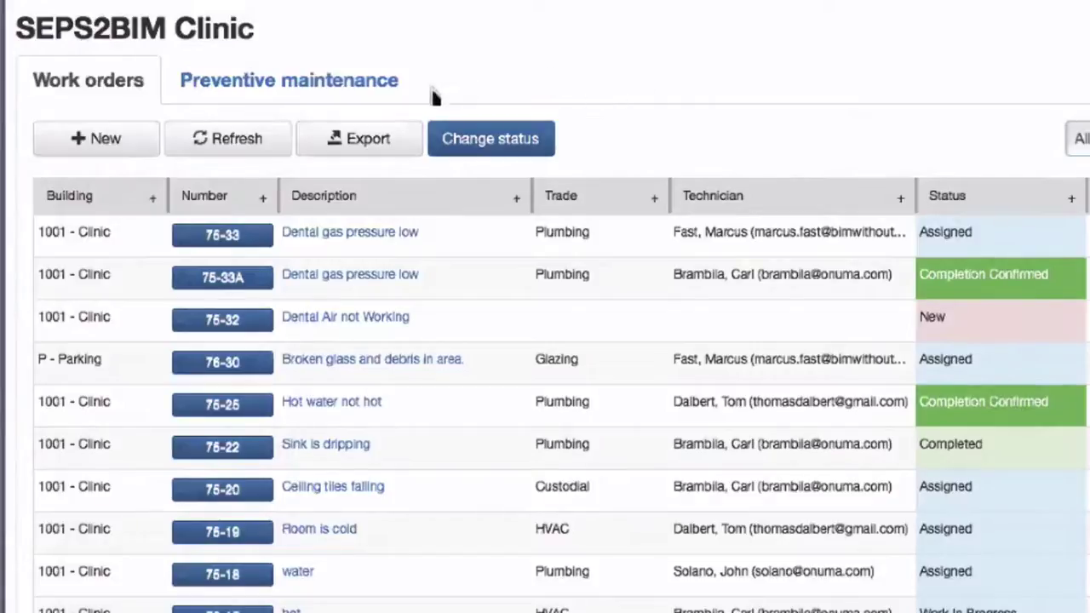
click(237, 92)
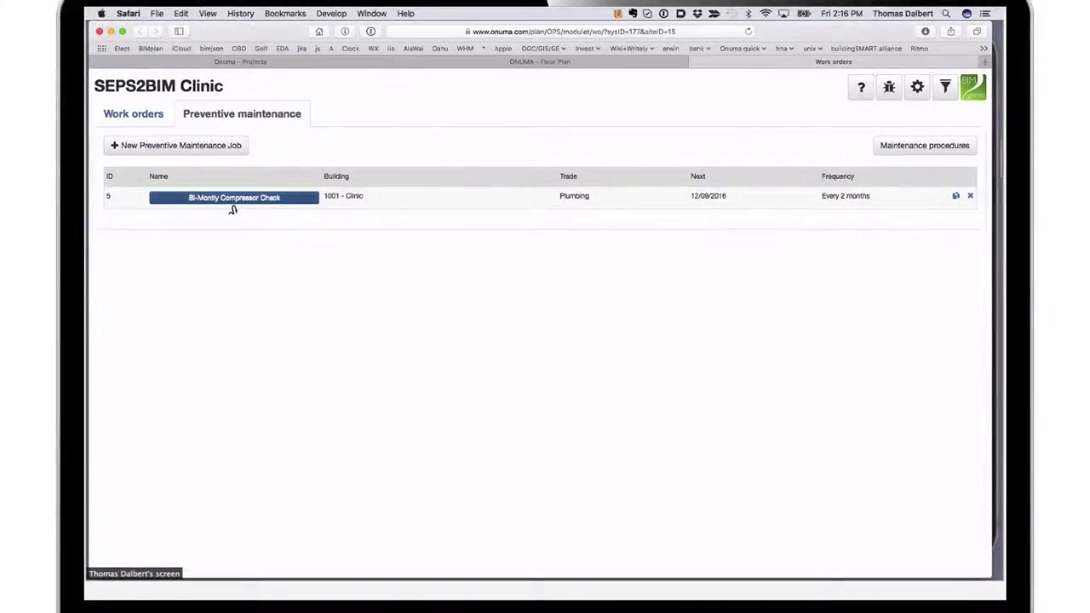
click(231, 201)
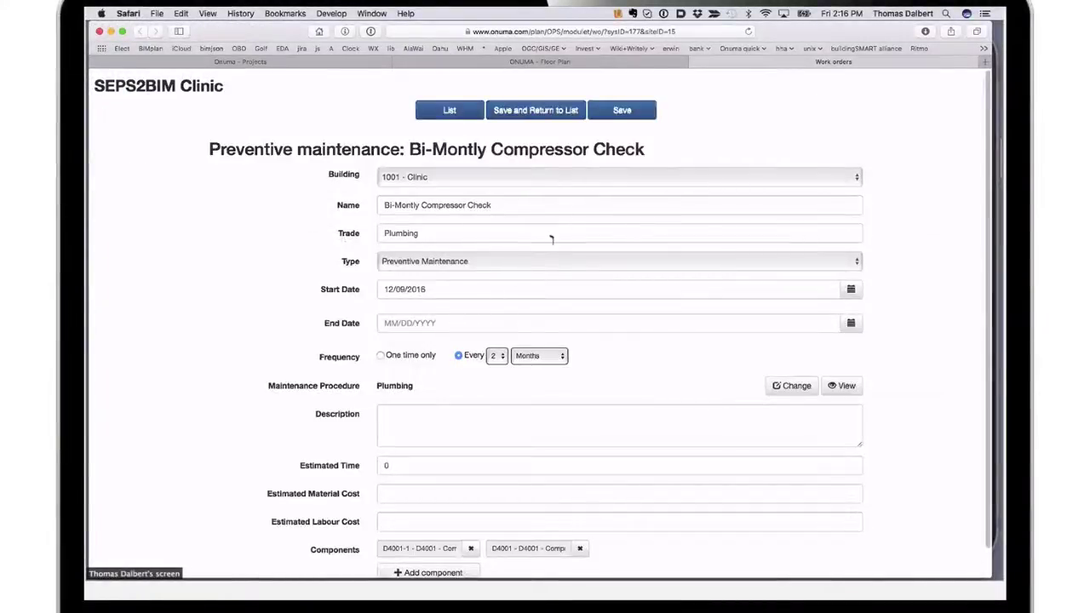
scroll(397, 518, down, 2)
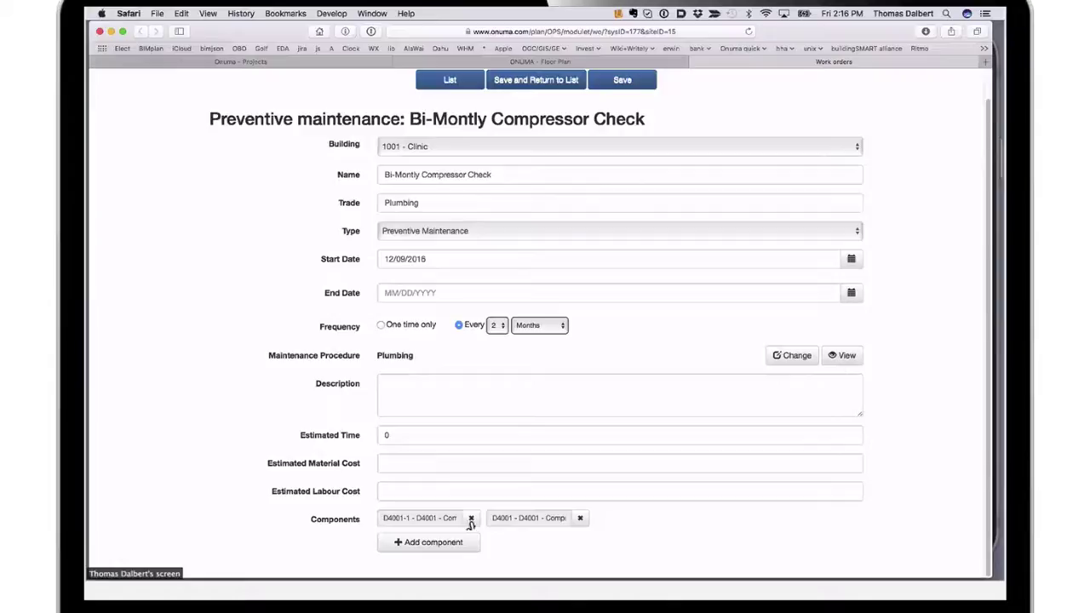
scroll(492, 478, up, 2)
scroll(521, 457, down, 2)
scroll(476, 392, up, 2)
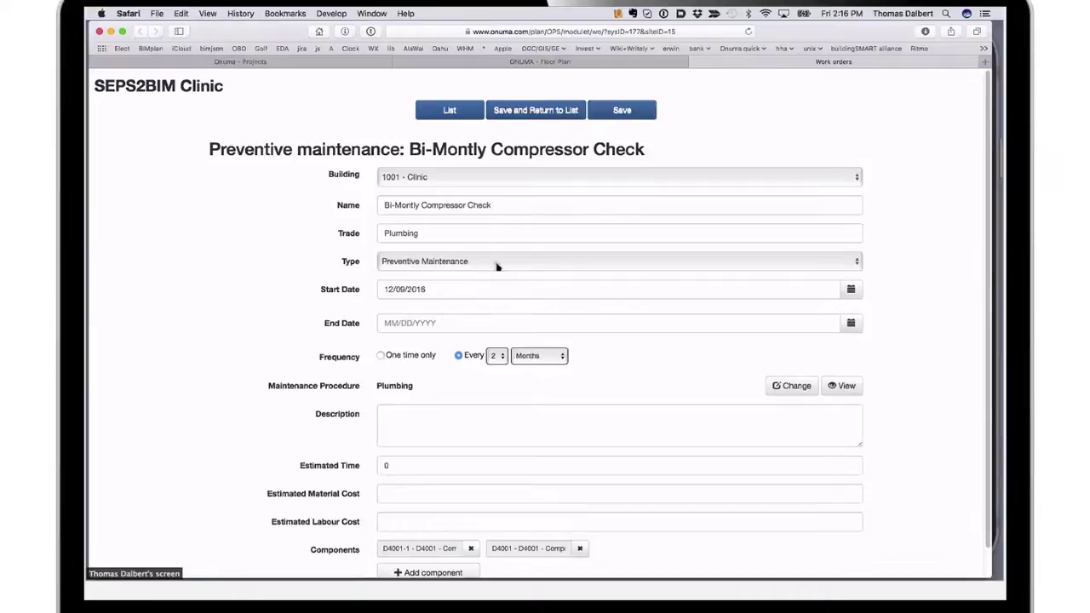
click(450, 112)
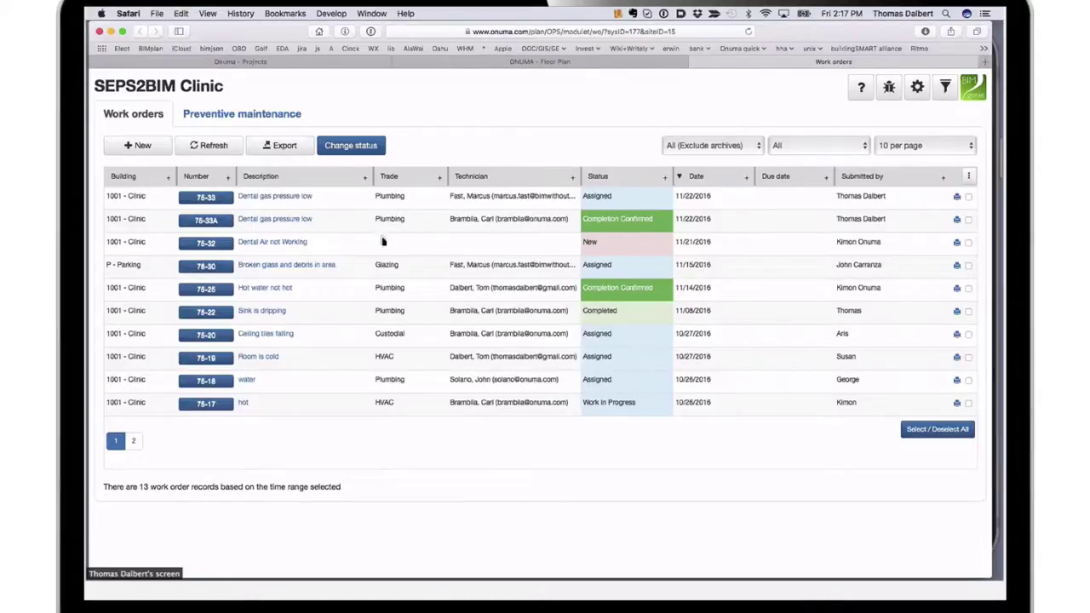
Open work order 75-32 'Dental Air not Working', start adding a technician, then leave without saving.
click(223, 247)
click(477, 188)
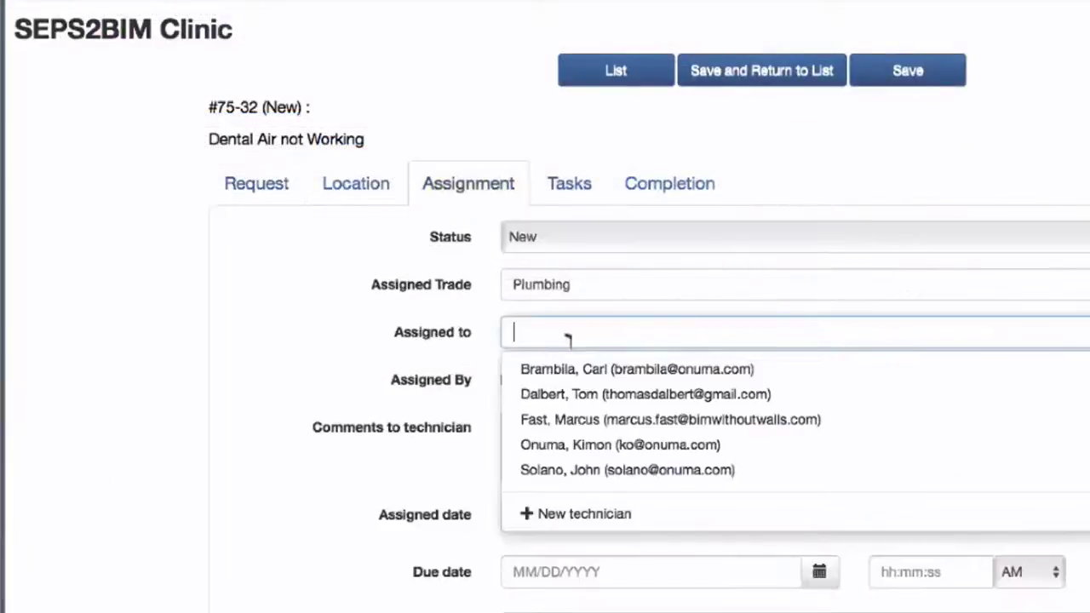
click(578, 518)
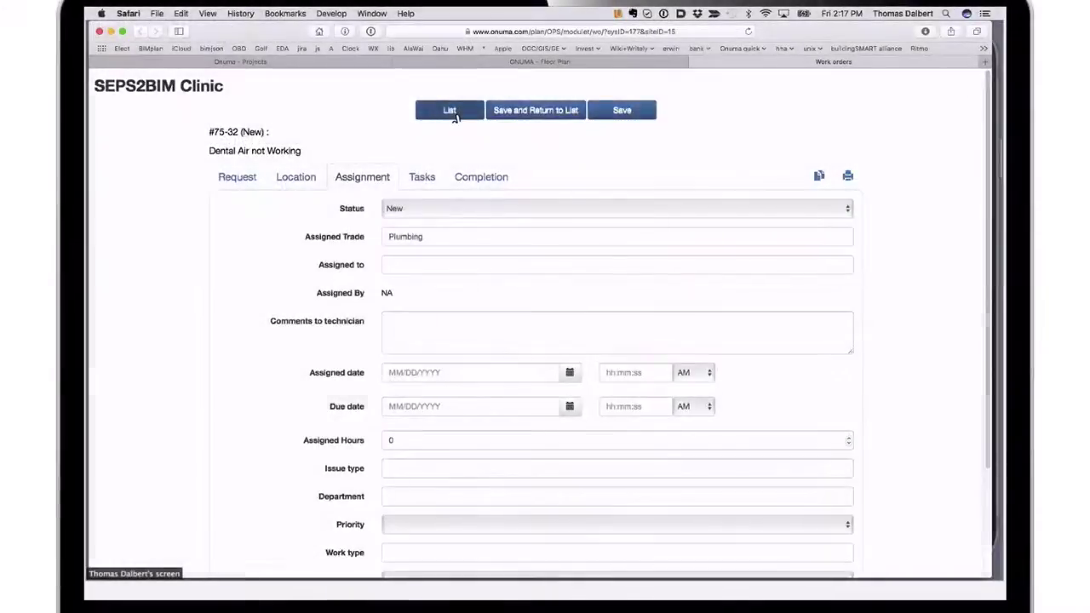
click(449, 110)
click(688, 133)
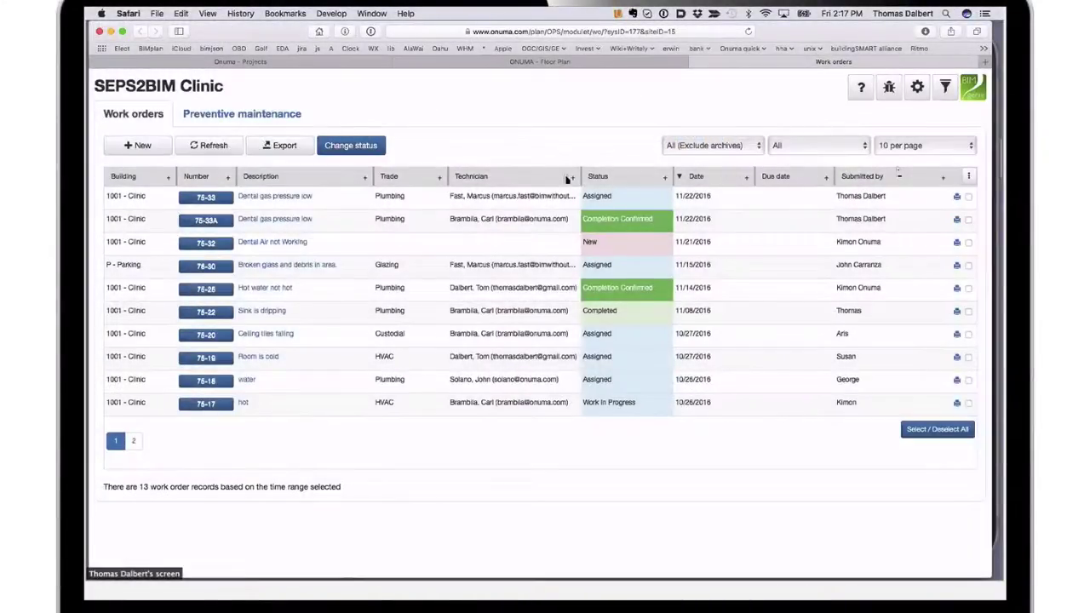
Sort the work orders by technician and tick Priority in the column list.
click(576, 178)
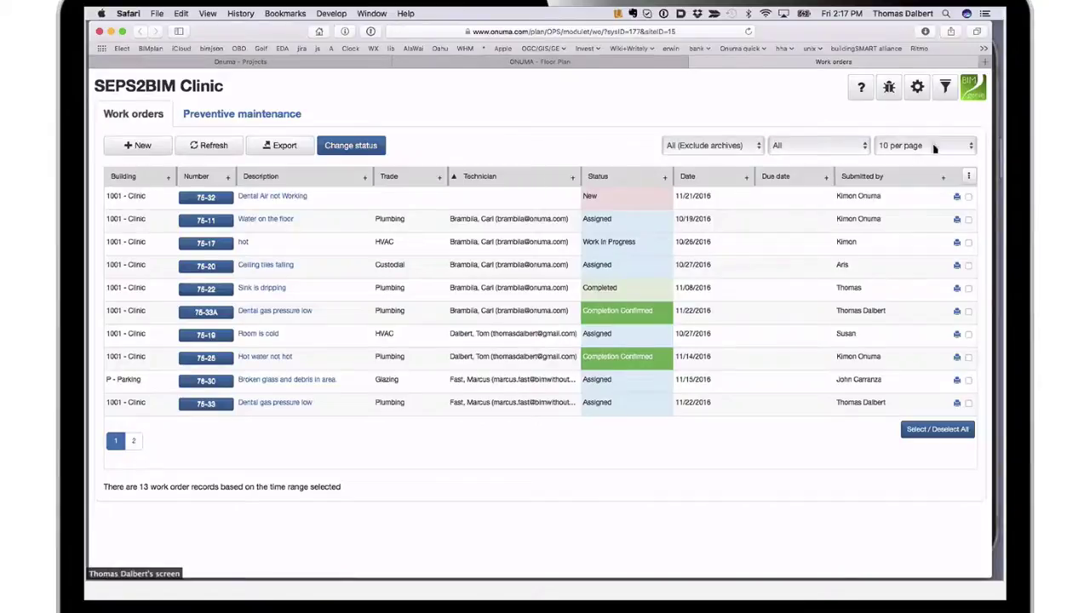
click(968, 176)
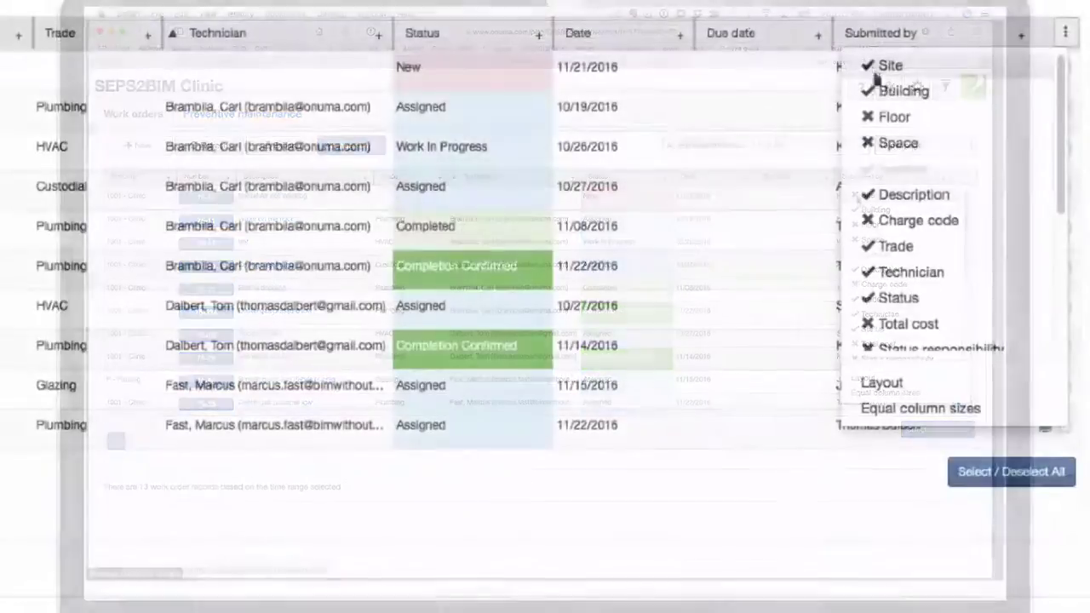
scroll(948, 175, down, 5)
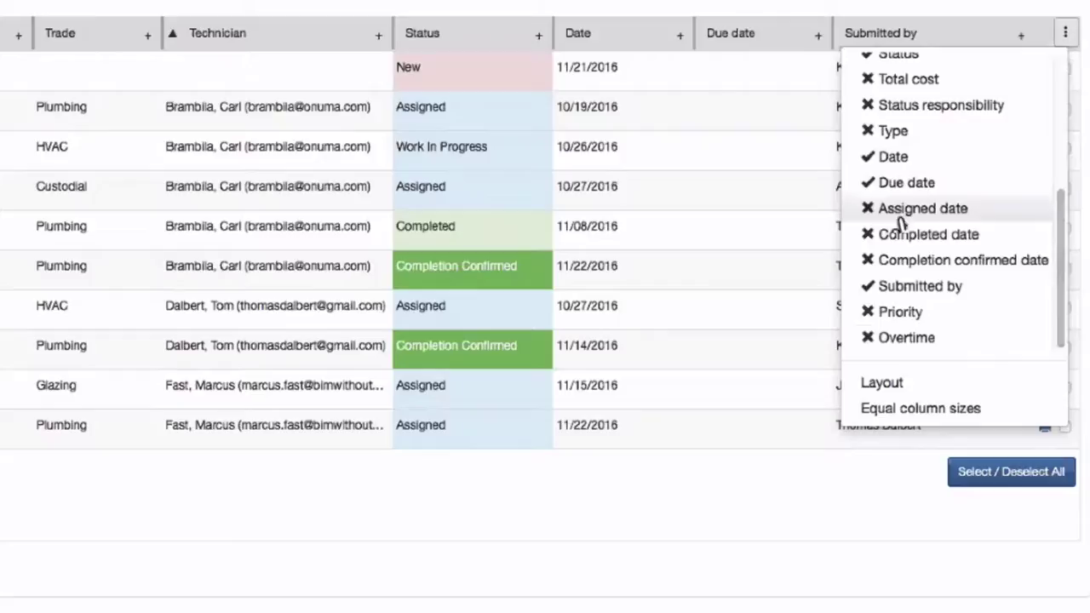
click(877, 312)
Bring up the Work Order Settings window for the SEPS2BIM Clinic.
click(162, 246)
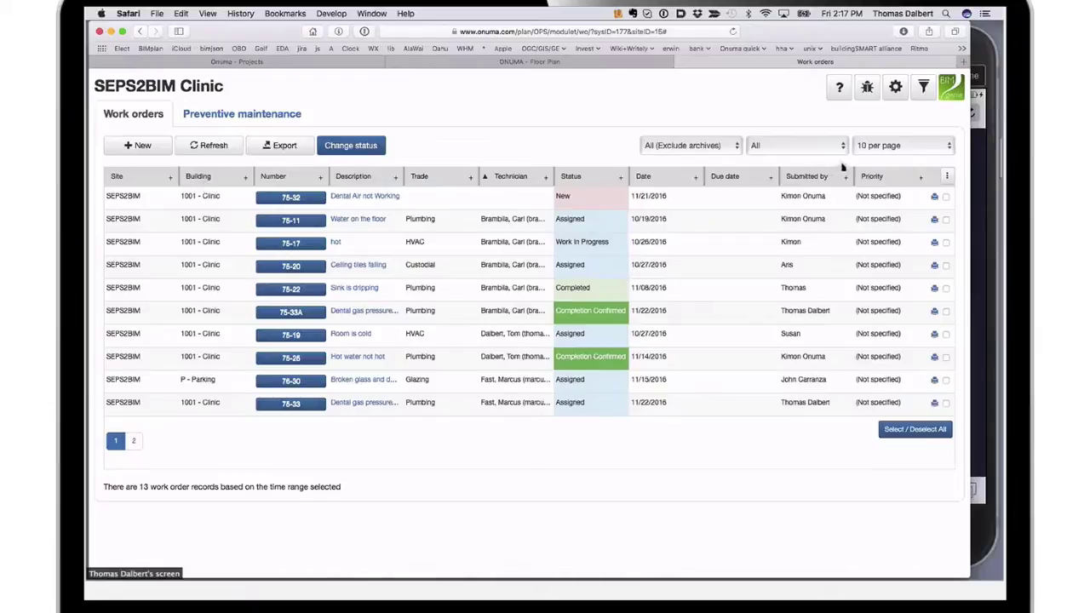
click(950, 178)
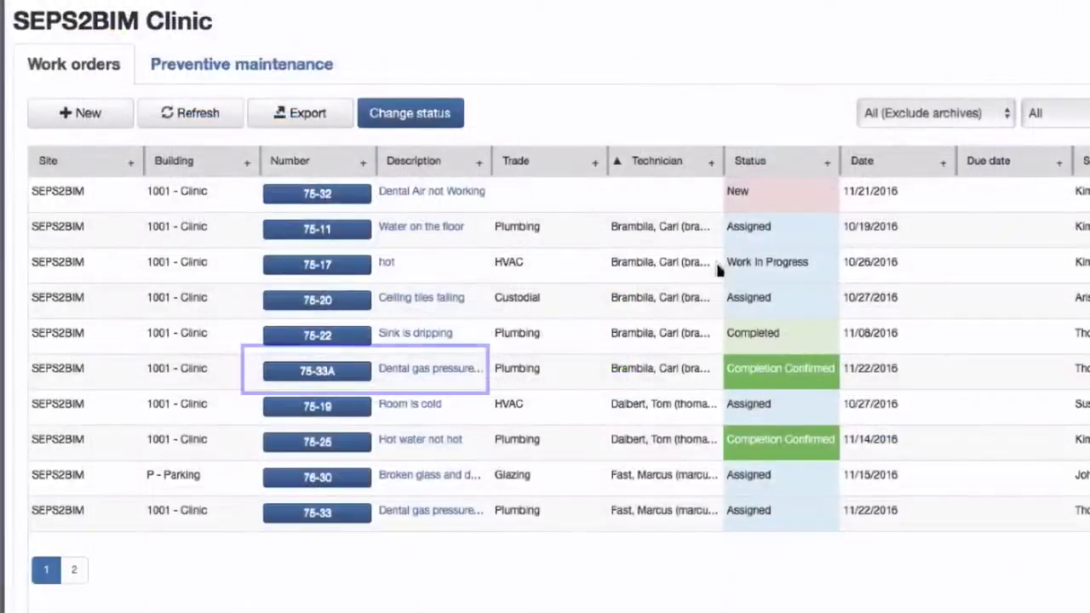
click(423, 380)
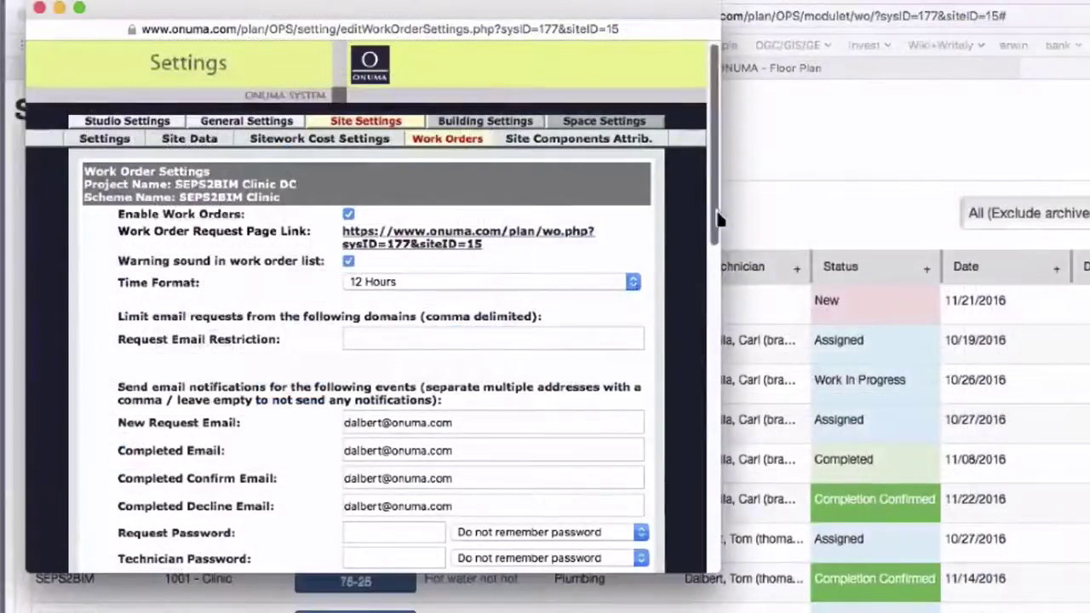
scroll(720, 298, down, 5)
scroll(720, 298, down, 1)
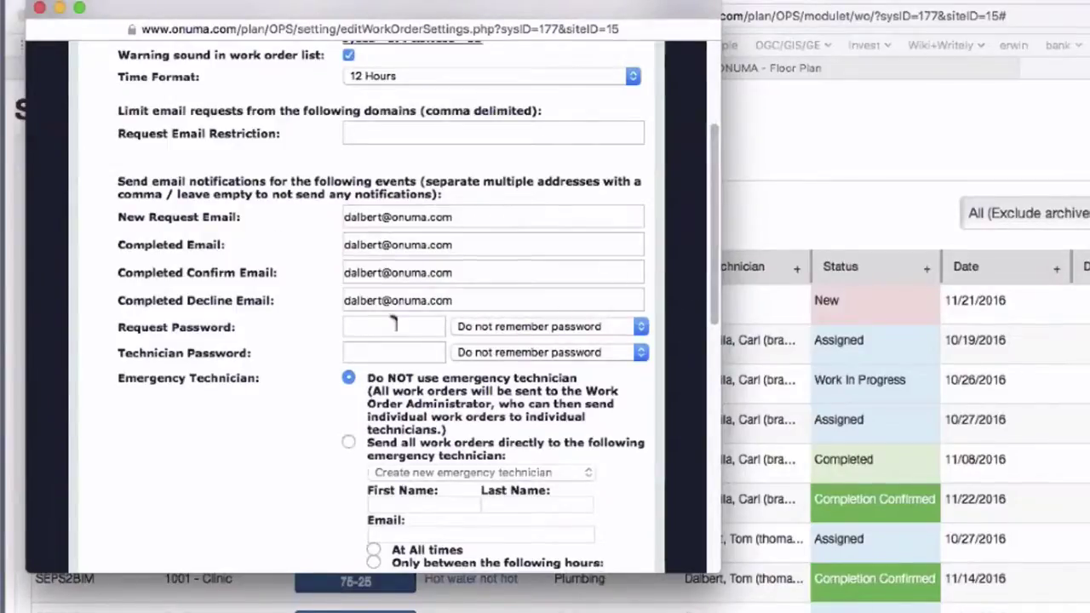
scroll(510, 340, down, 5)
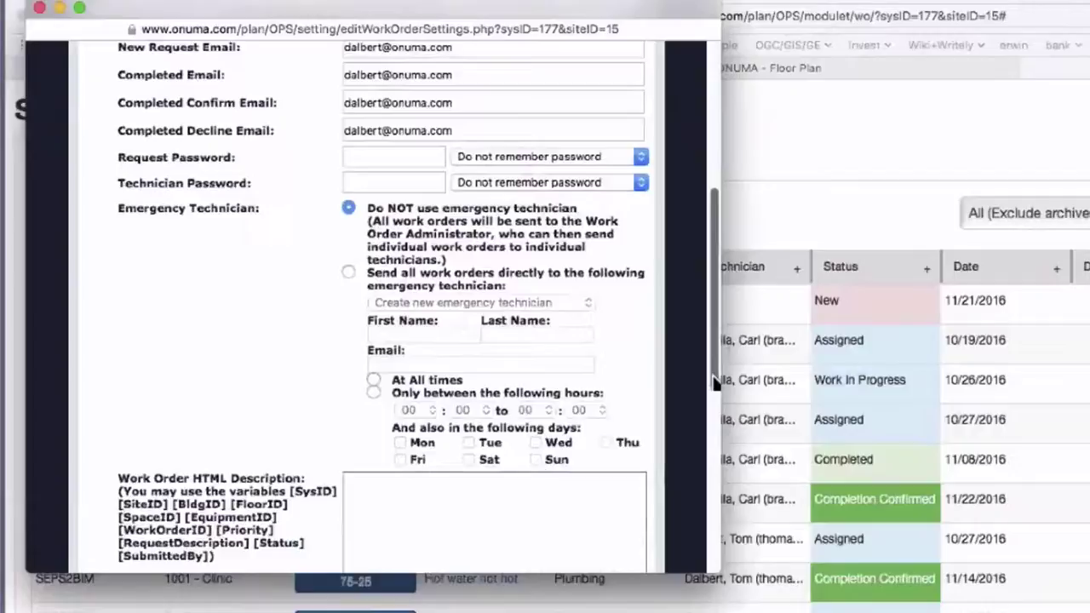
click(477, 157)
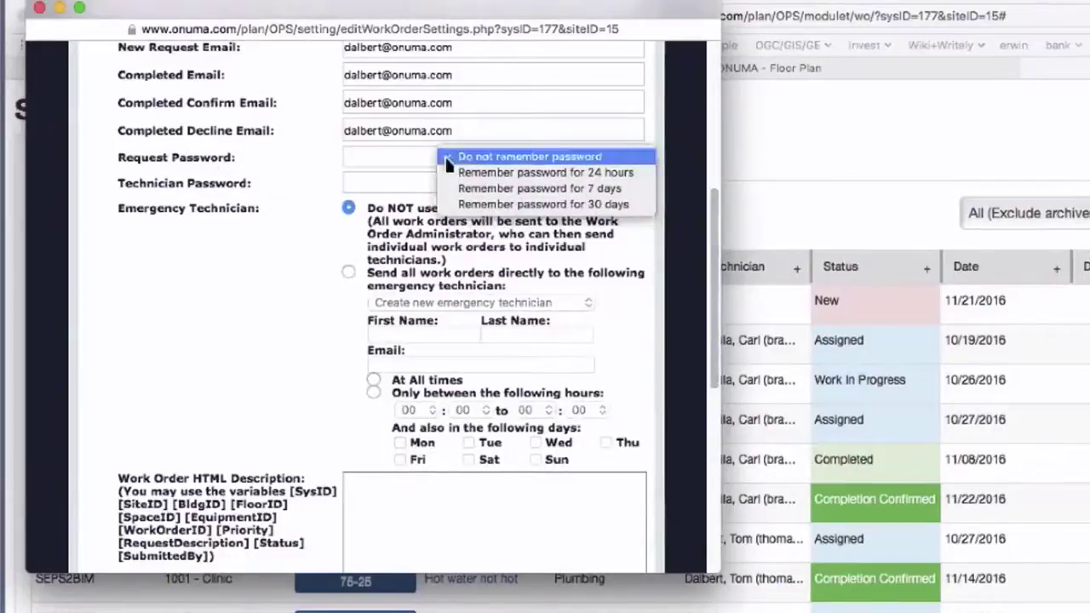
click(417, 172)
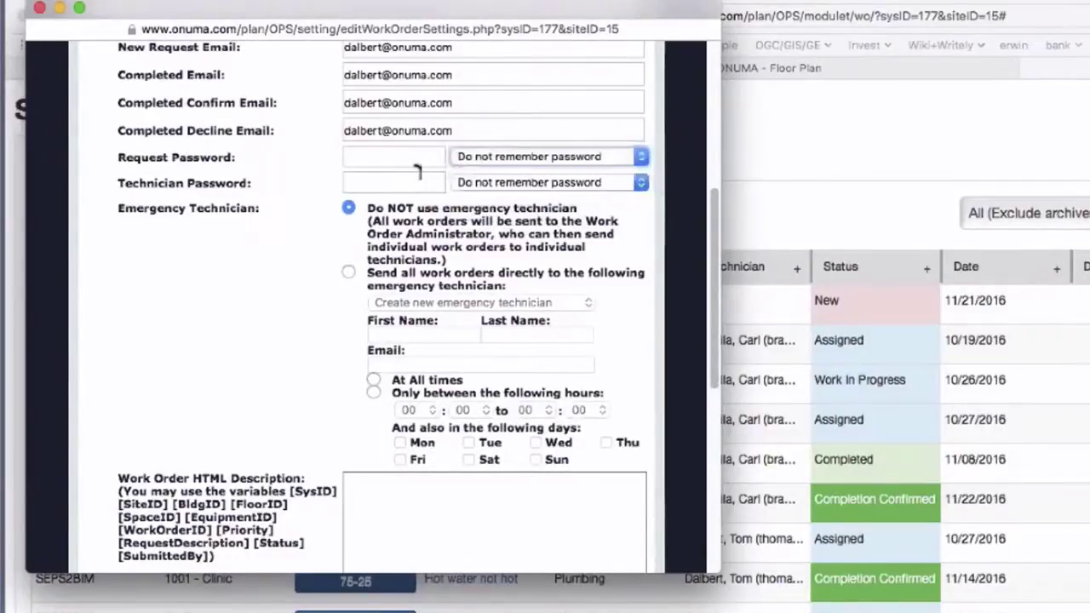
click(488, 162)
click(356, 162)
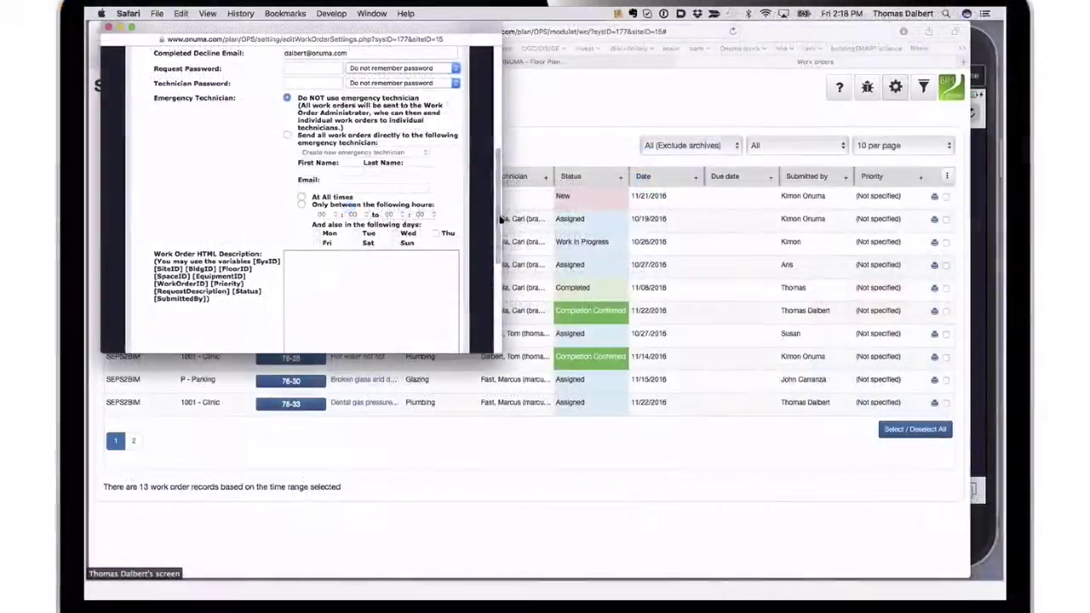
scroll(714, 192, up, 5)
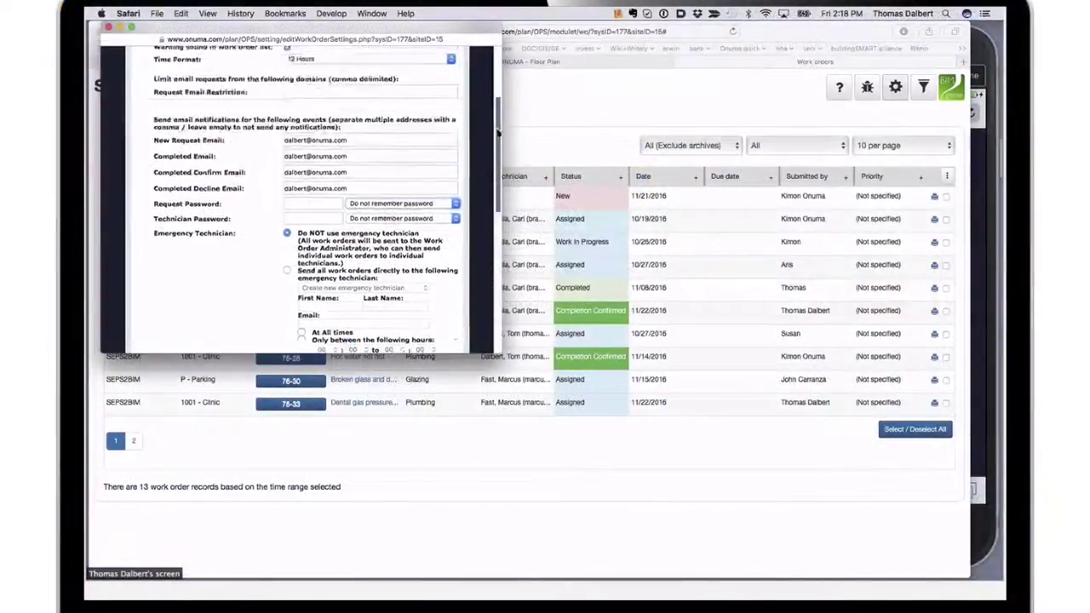
scroll(498, 132, up, 5)
Close the settings and colour the 1st Floor rooms by 'Work Orders - Status' in Space Attributes.
click(108, 27)
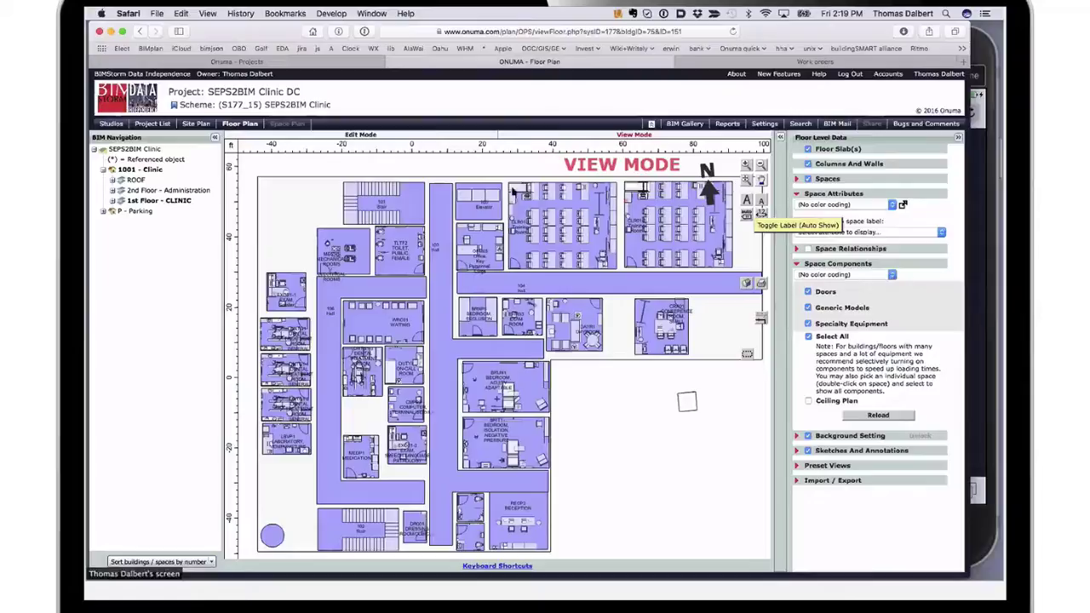
click(852, 206)
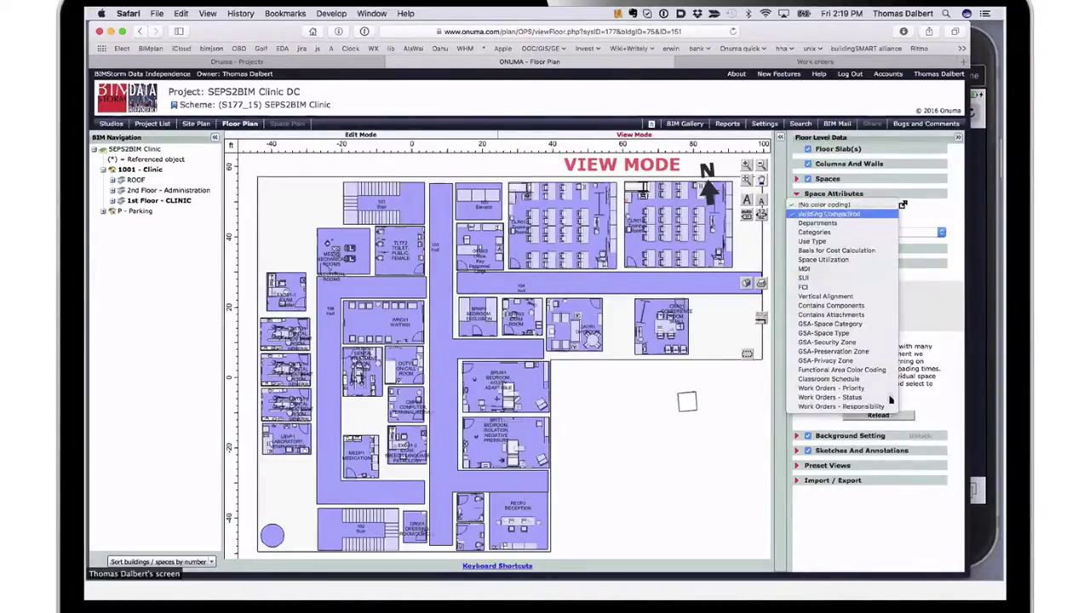
click(830, 346)
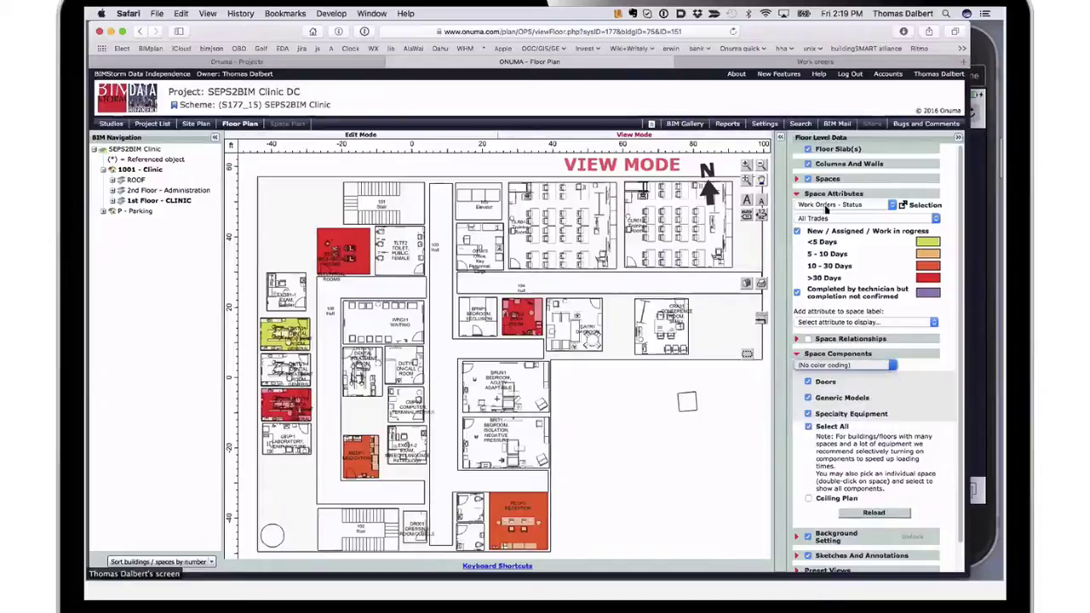
click(825, 206)
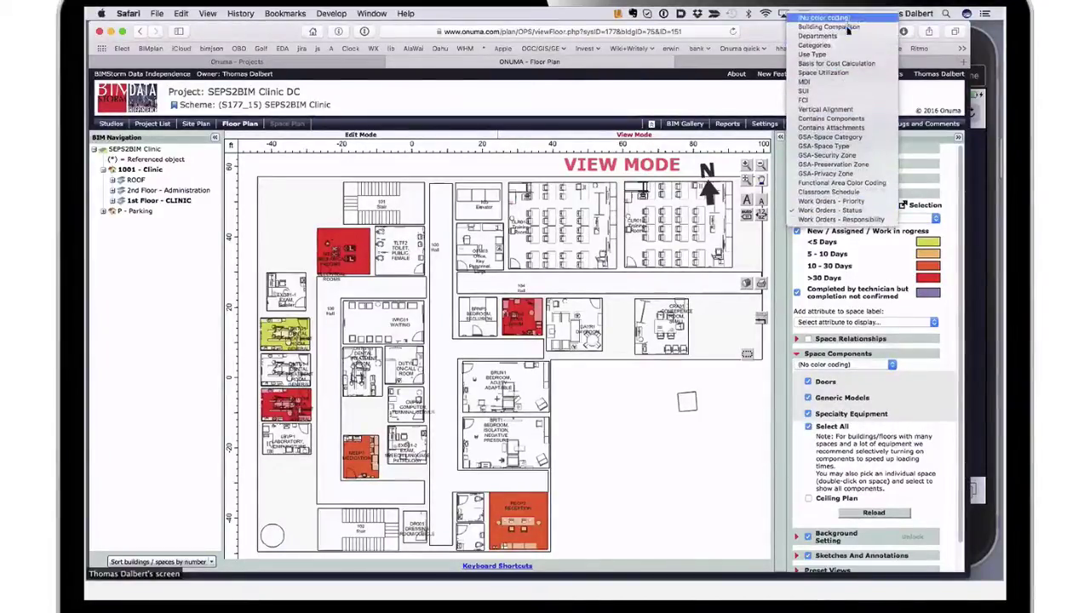
Set Space Attributes to '(No color coding)' and Space Components colour coding to 'Warranty Expiration'.
click(830, 204)
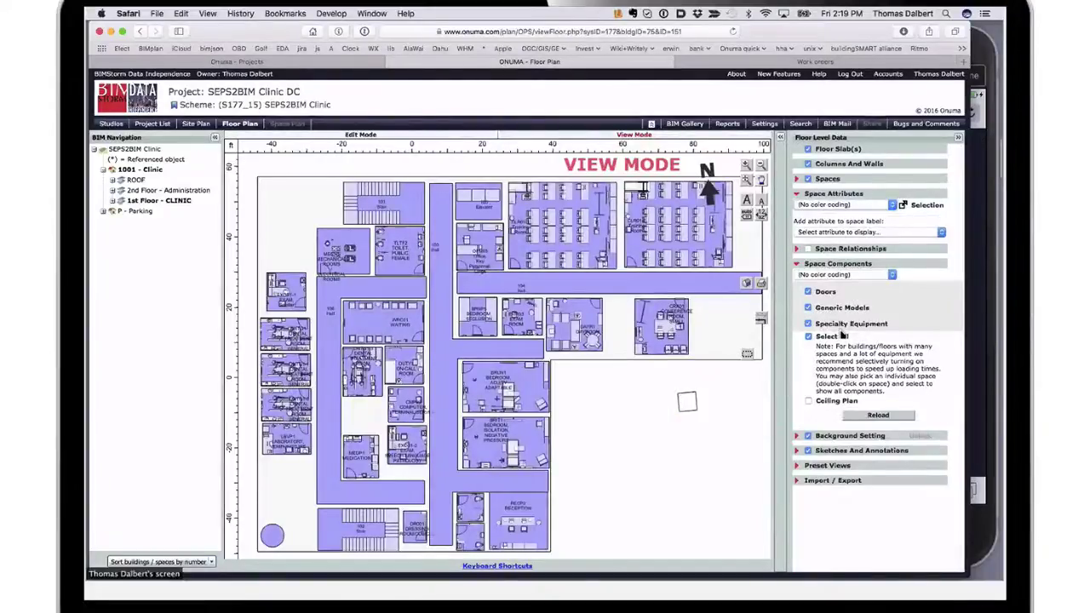
click(833, 275)
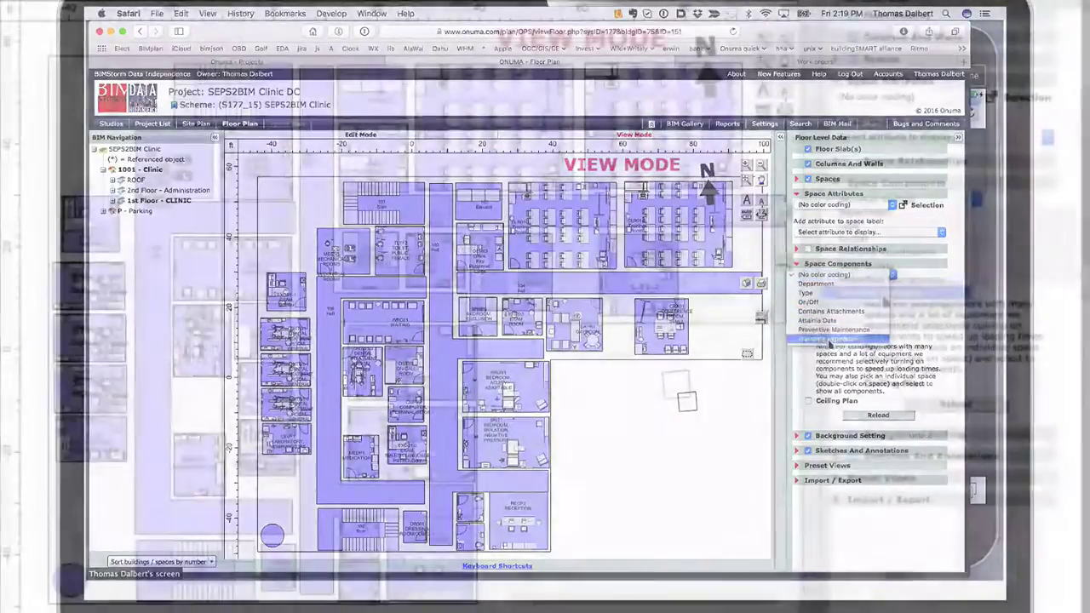
click(828, 340)
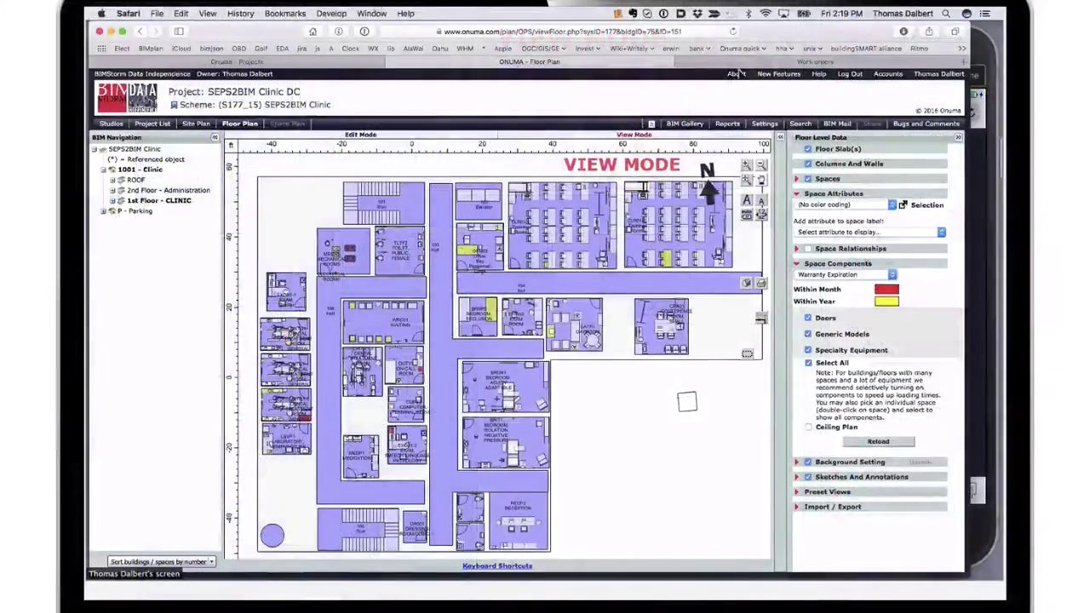
Switch back to the Work orders browser tab with Ctrl+Tab.
key(ctrl+Tab)
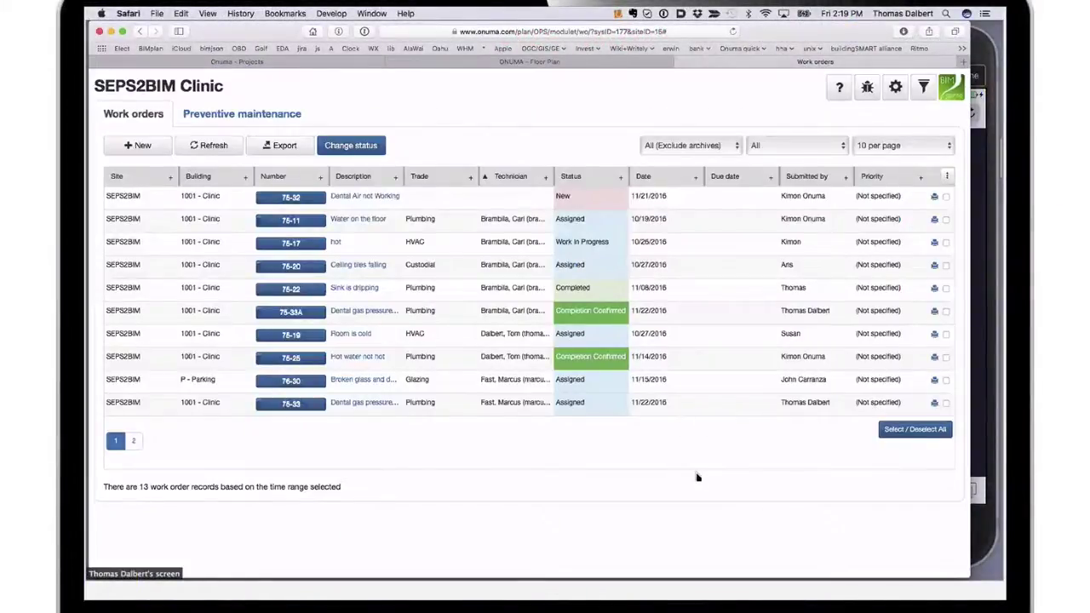